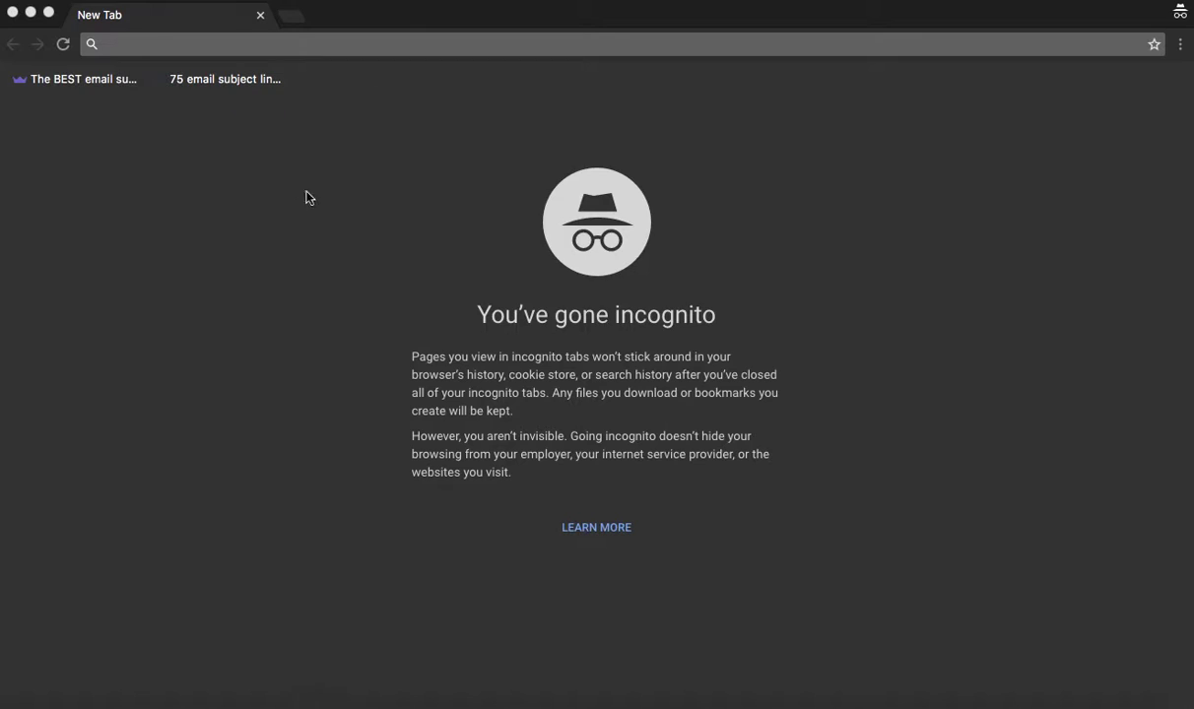
{"action": "left_click", "coordinate": [253, 46]}
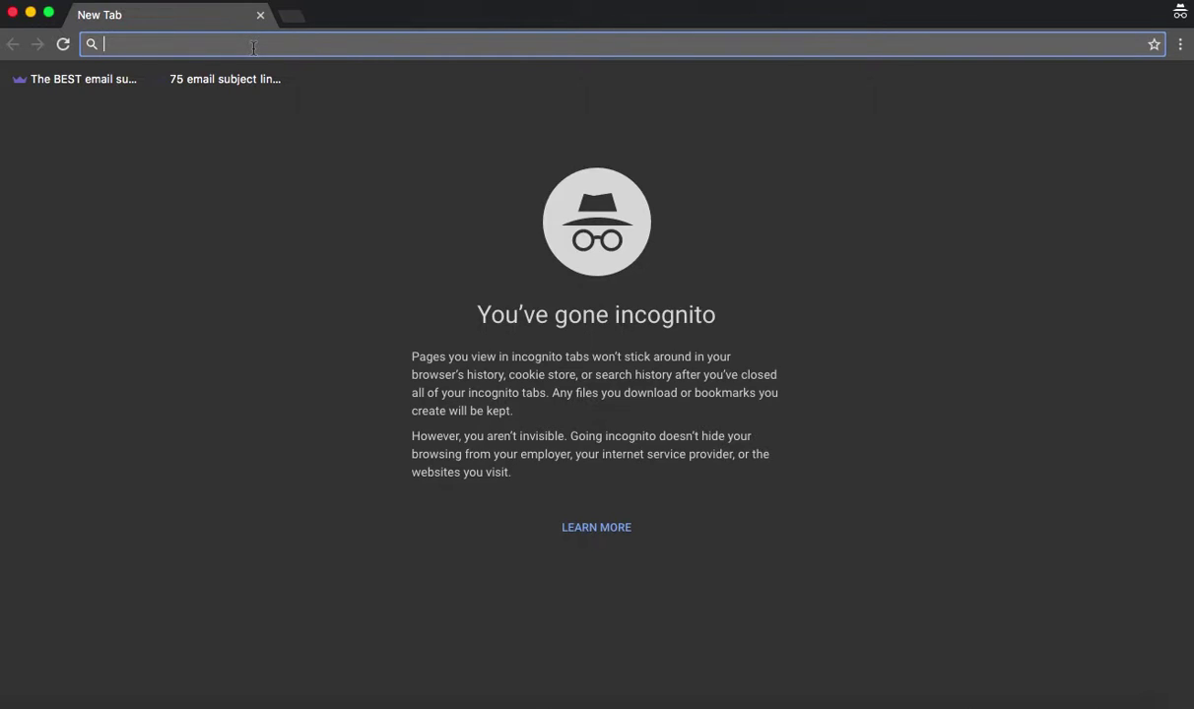
{"action": "type", "text": "wwww"}
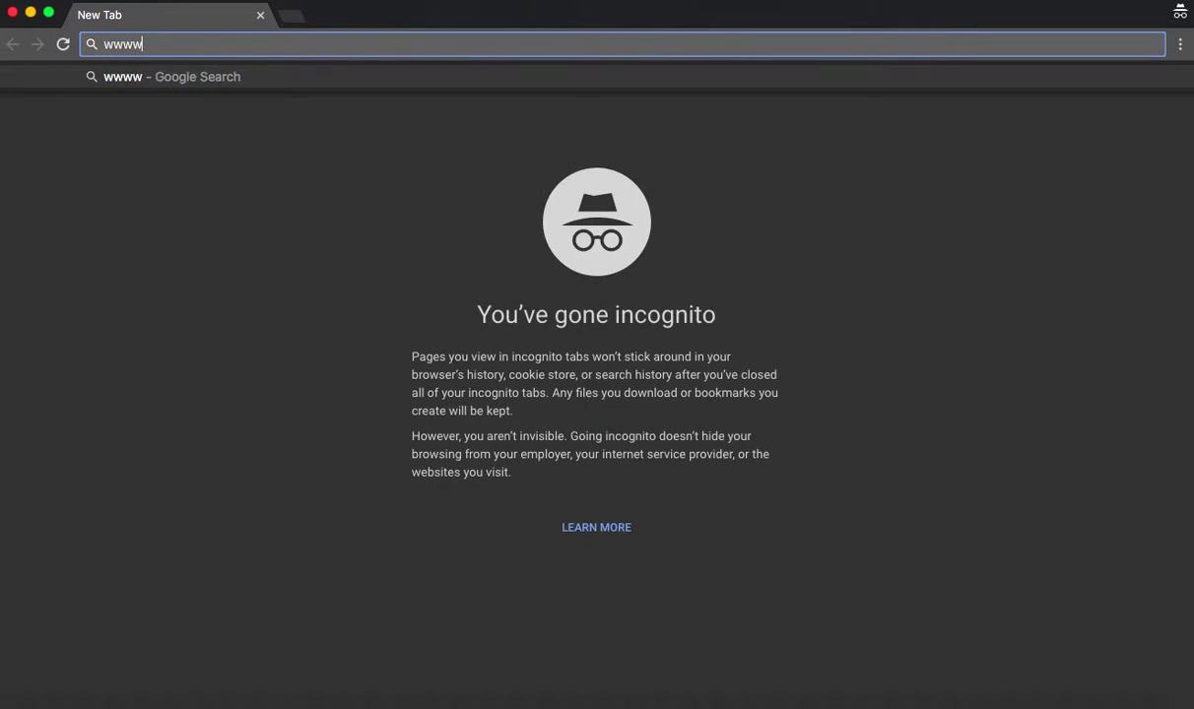
{"action": "key", "text": "BackSpace"}
{"action": "type", "text": ".bi"}
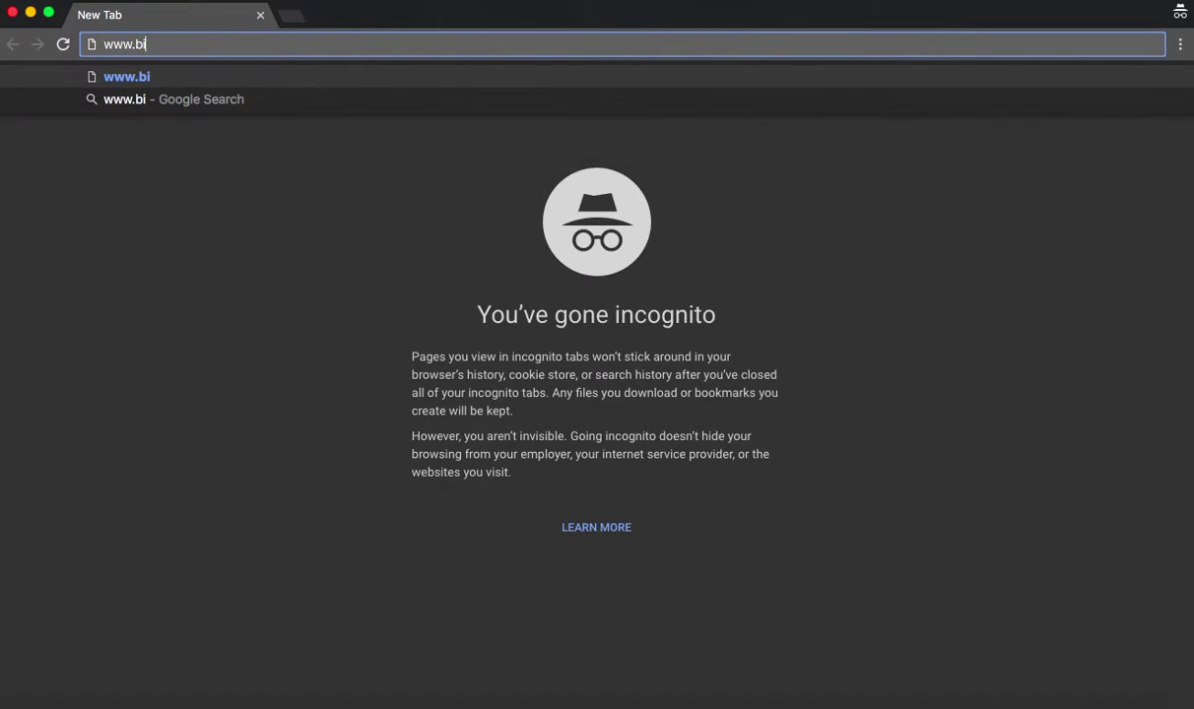
{"action": "type", "text": "llettodk"}
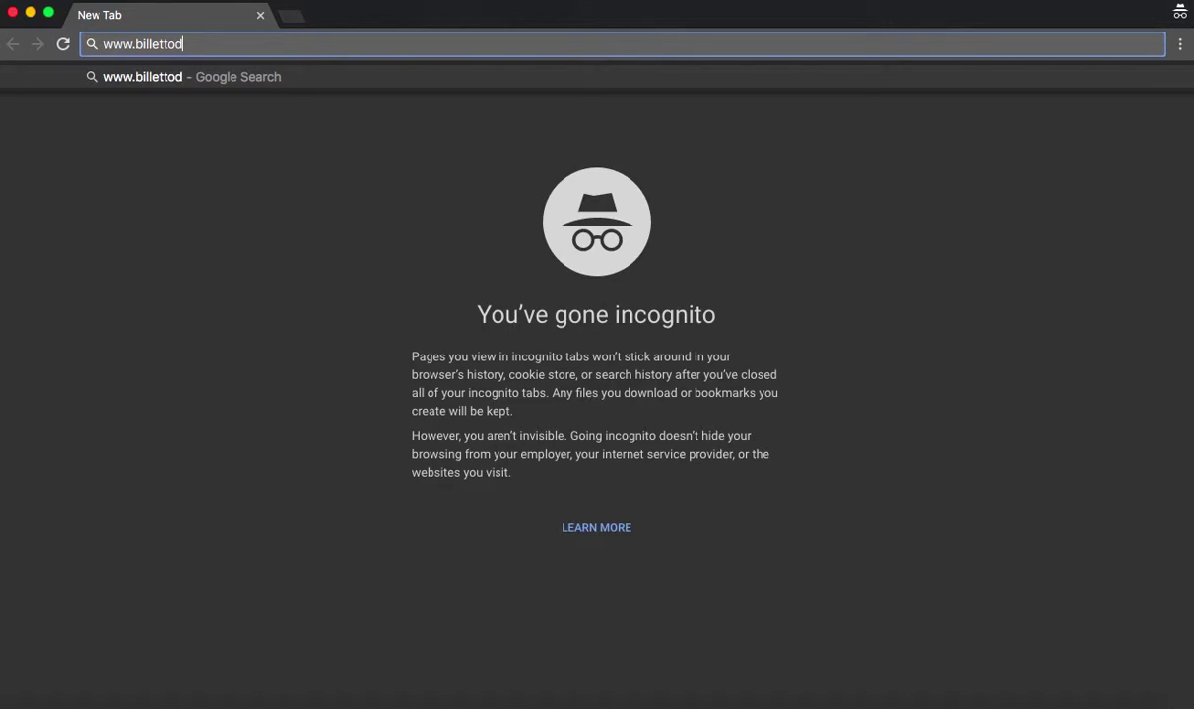
{"action": "key", "text": "BackSpace"}
{"action": "key", "text": "BackSpace"}
{"action": "type", "text": ".dk"}
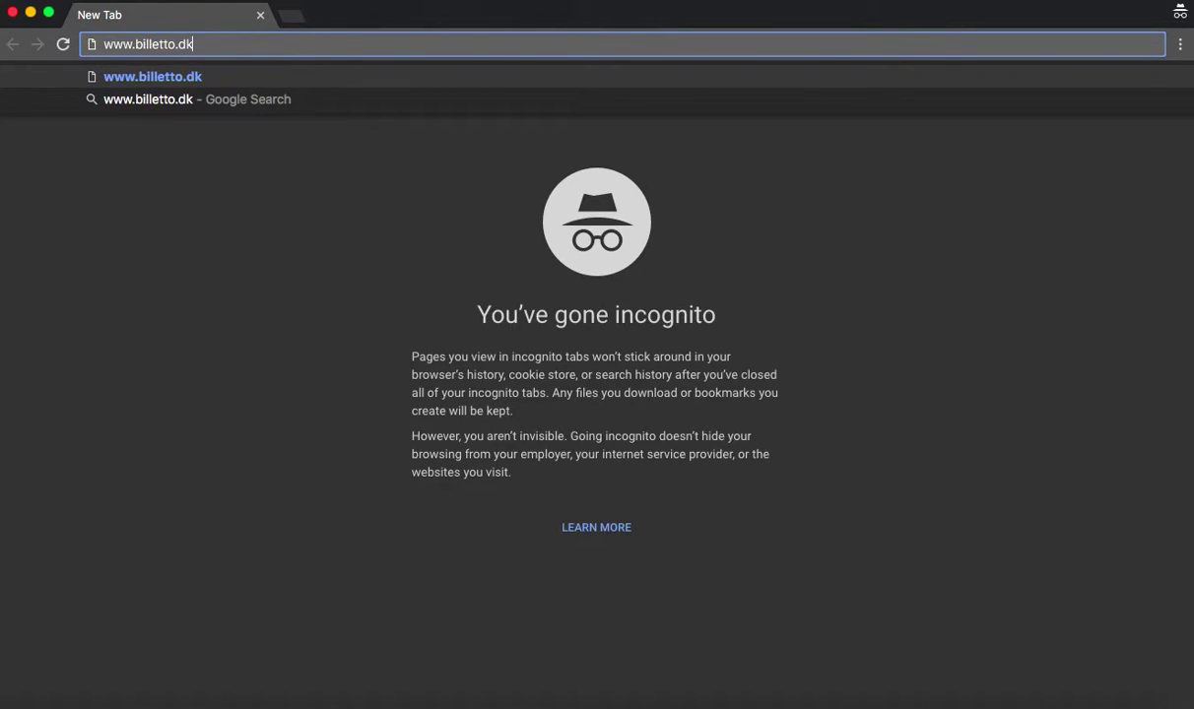
{"action": "key", "text": "Return"}
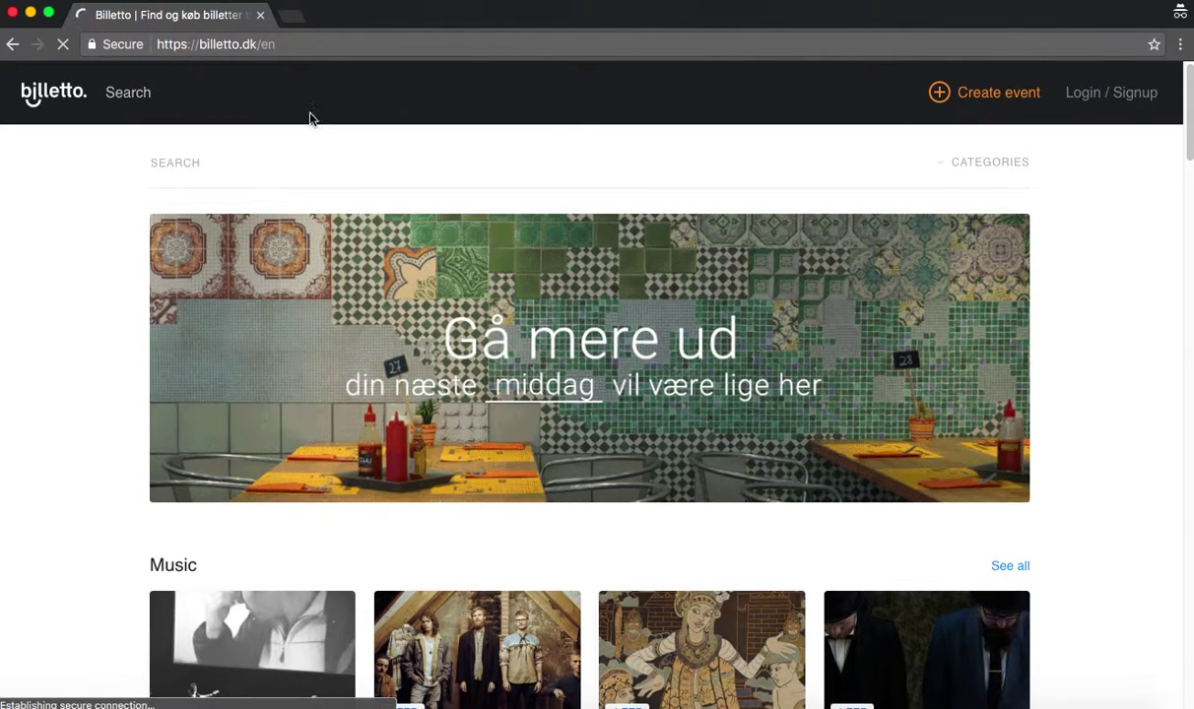
- Log in to Billetto with the saved account e-mail and the account password
{"action": "left_click", "coordinate": [1099, 97]}
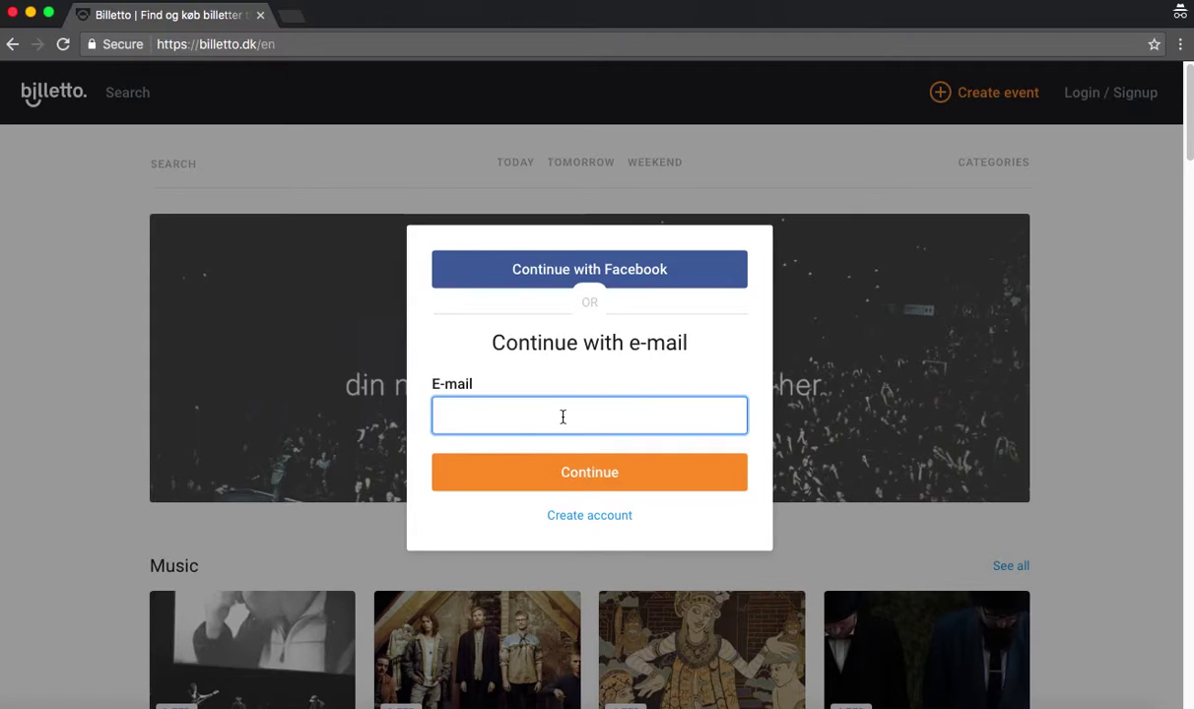
{"action": "type", "text": "su"}
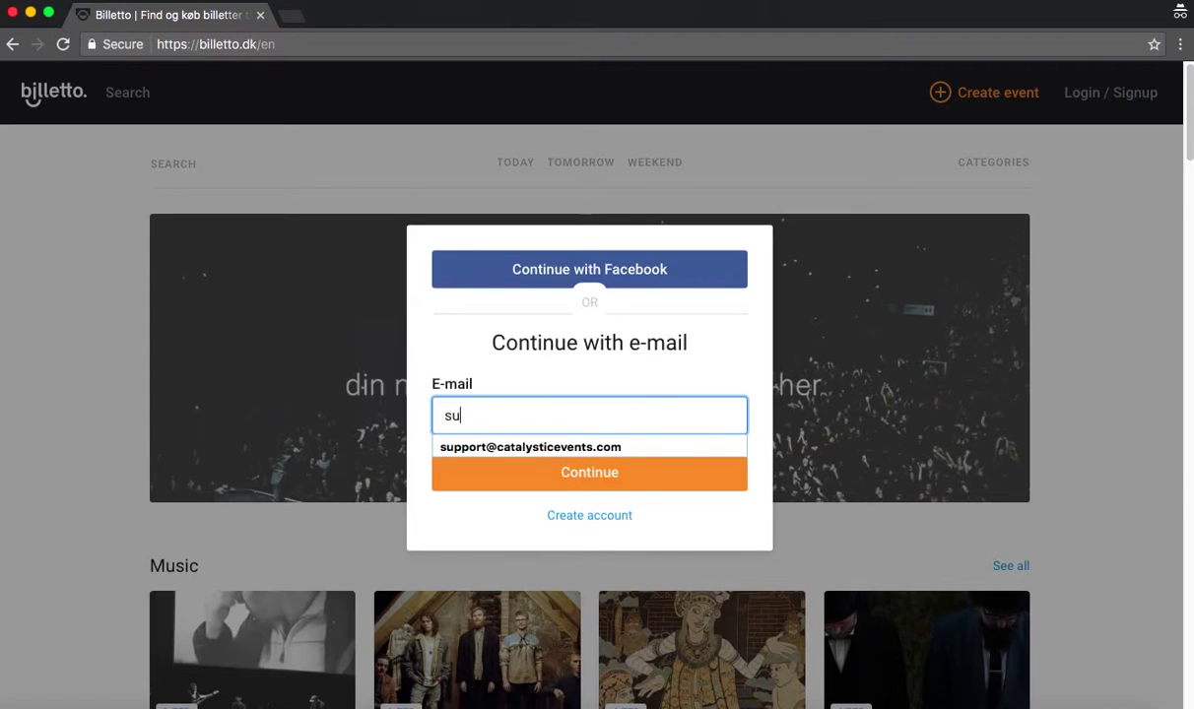
{"action": "key", "text": "Down"}
{"action": "key", "text": "Return"}
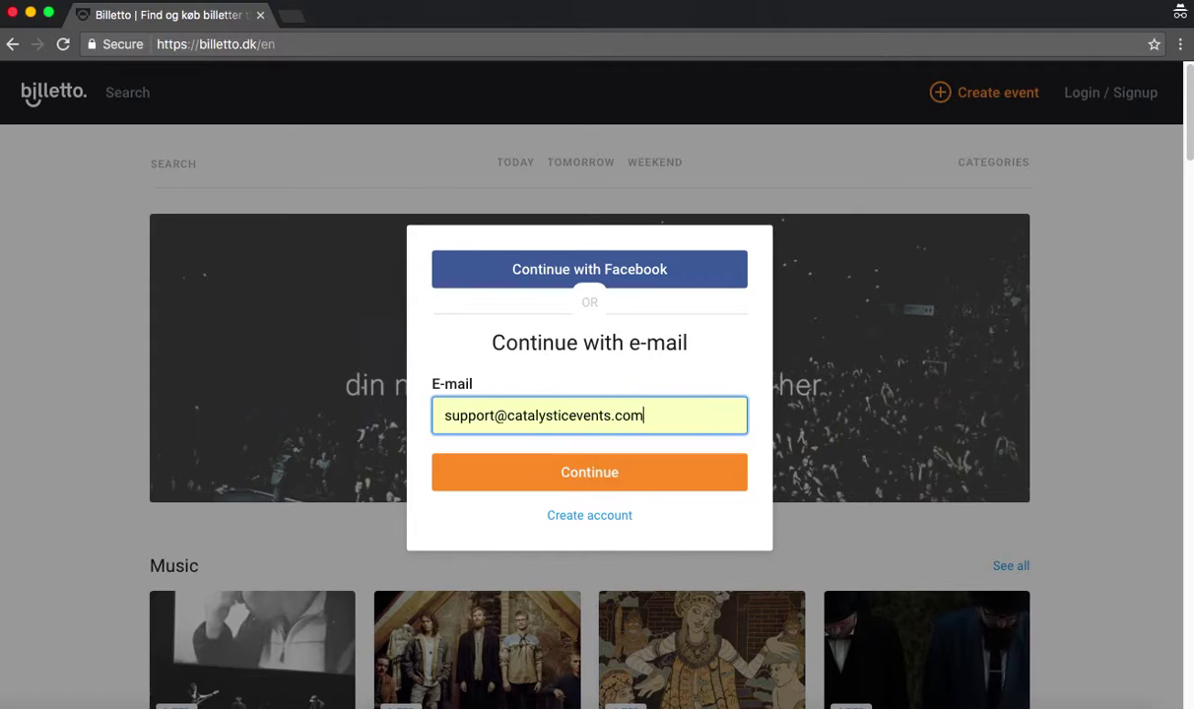
{"action": "left_click", "coordinate": [589, 474]}
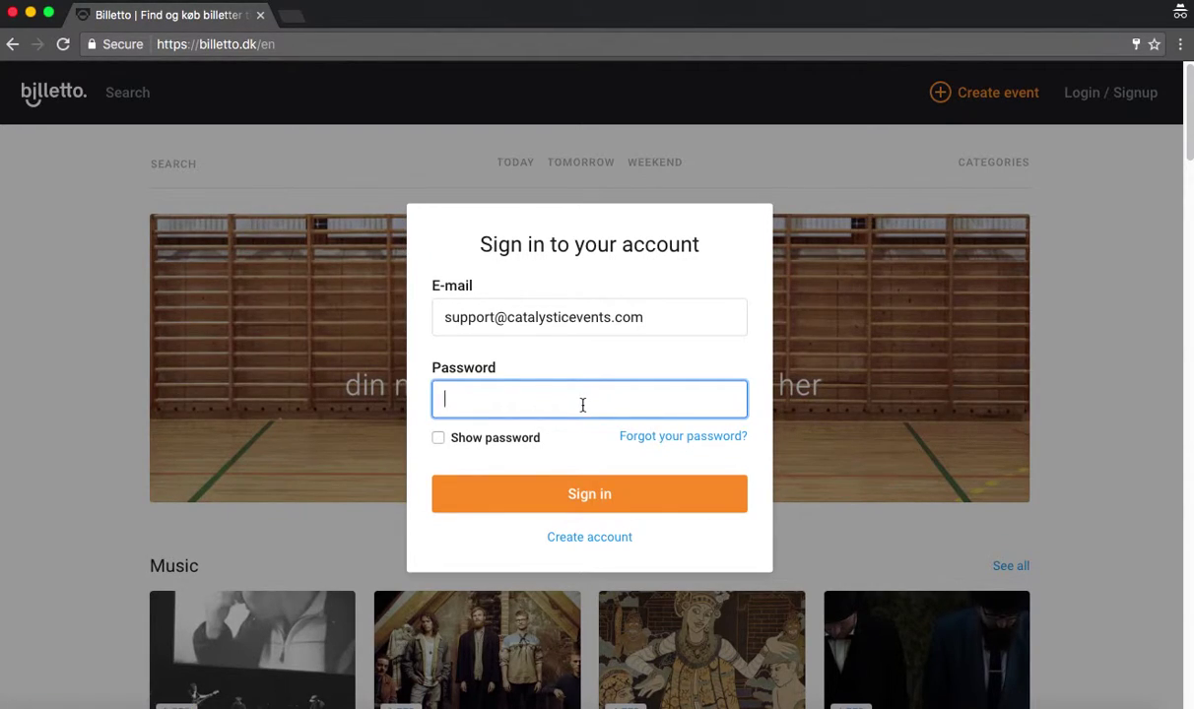
{"action": "type", "text": "•••••••••••"}
{"action": "key", "text": "Return"}
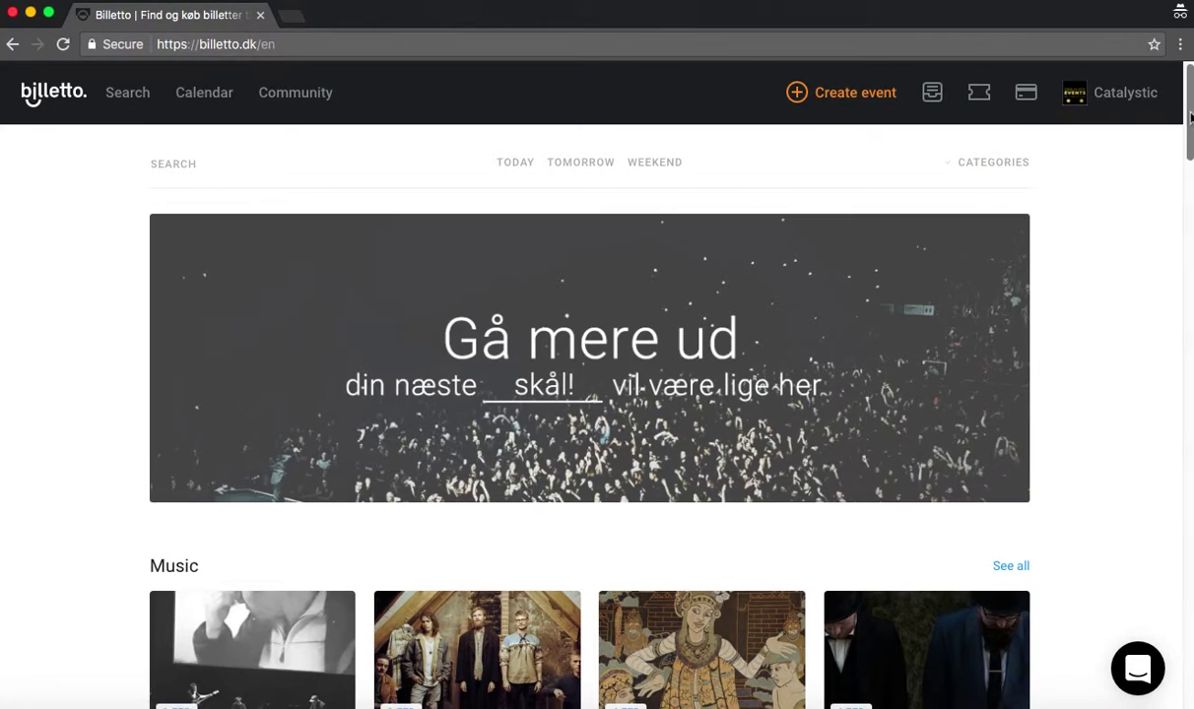
{"action": "left_click_drag", "start_coordinate": [1187, 129], "coordinate": [1189, 680]}
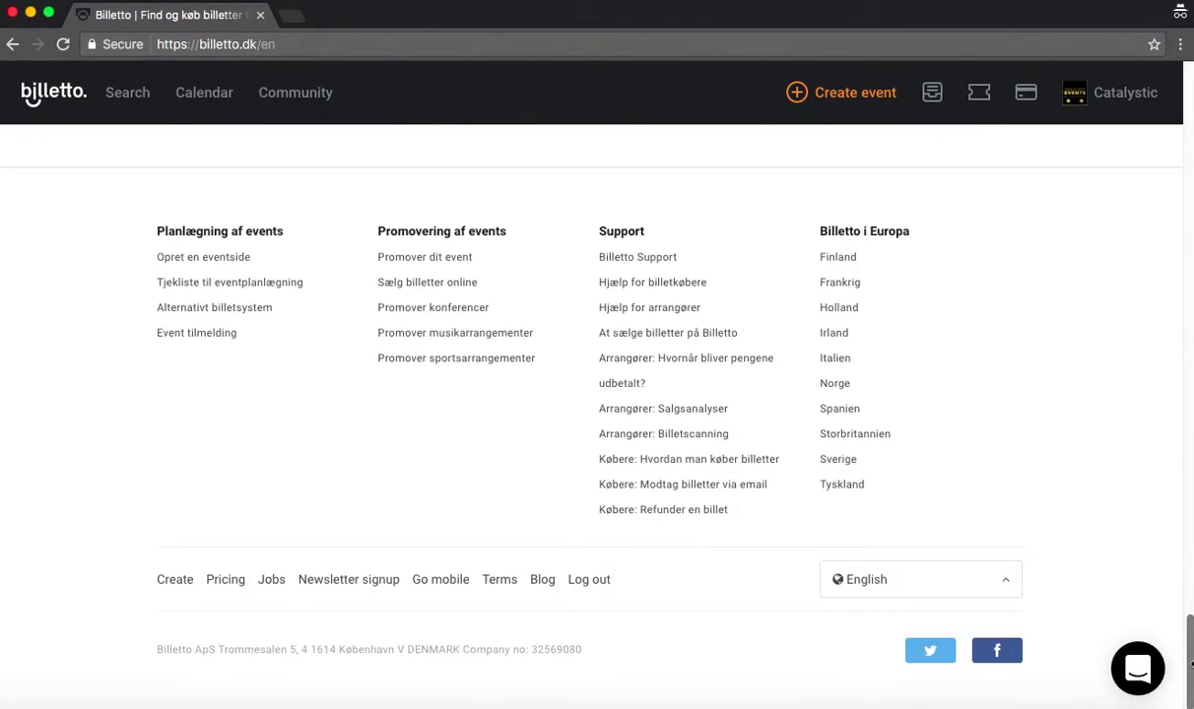
{"action": "left_click", "coordinate": [944, 591]}
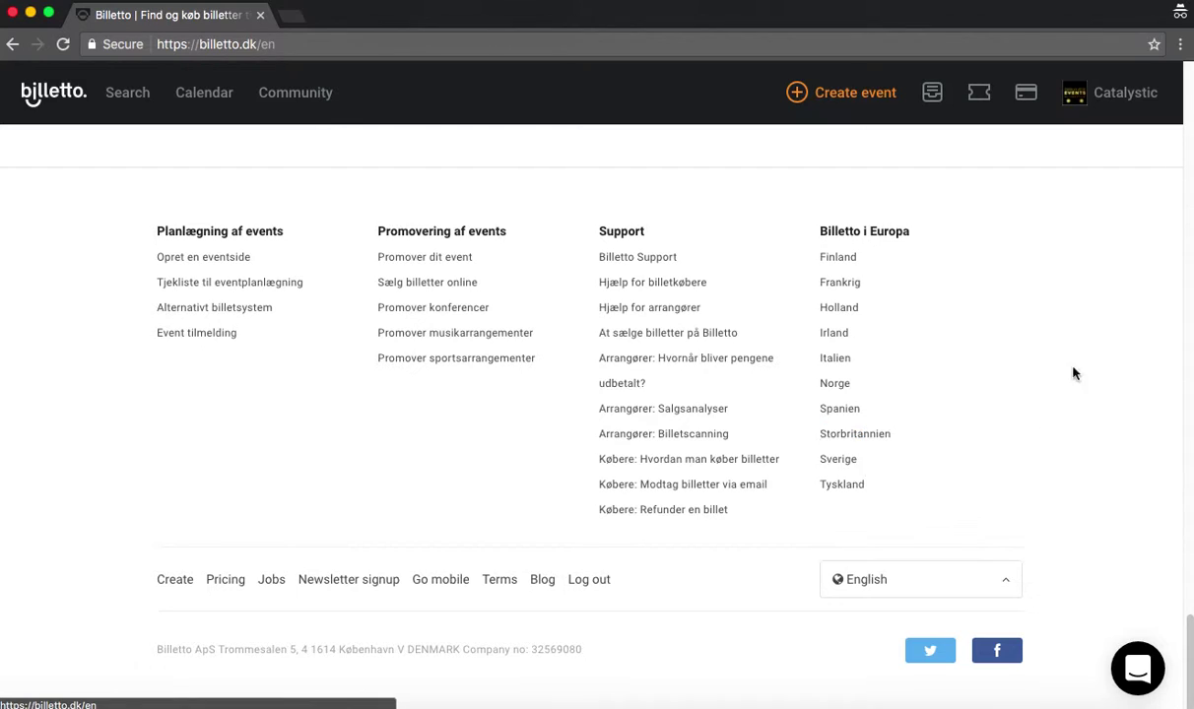
{"action": "left_click_drag", "start_coordinate": [1190, 641], "coordinate": [1186, 87]}
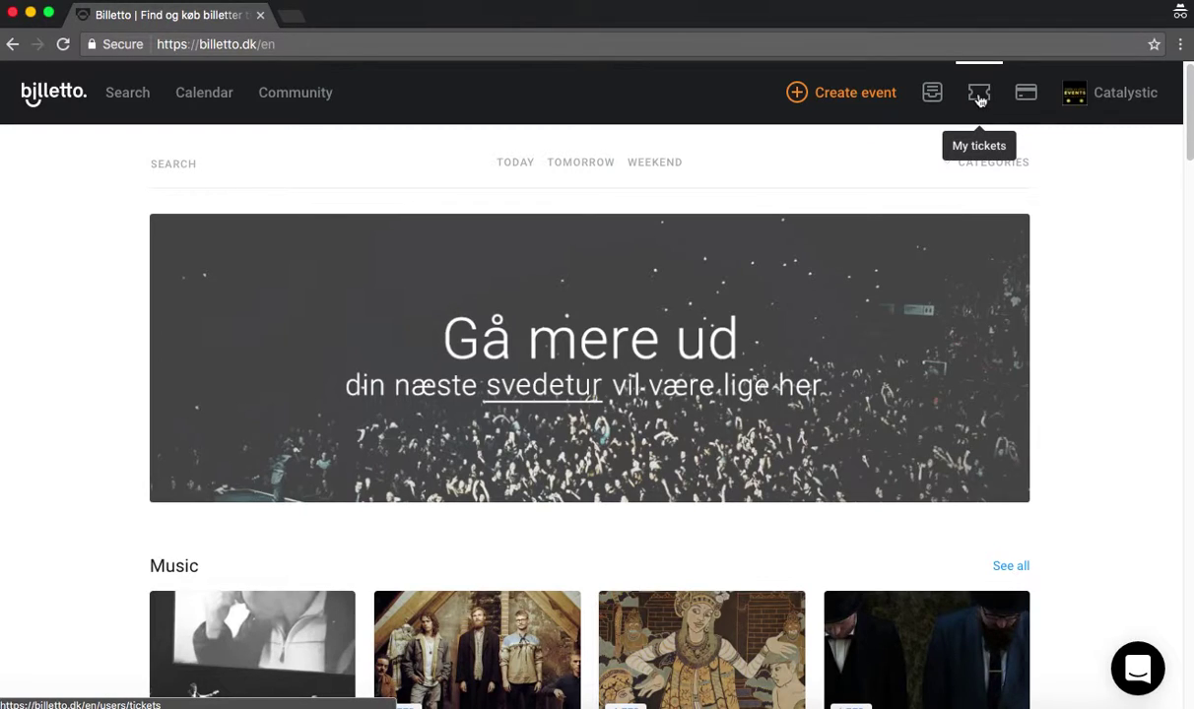
- Open My tickets and find the Elevate 2017 ticket card
{"action": "left_click", "coordinate": [979, 97]}
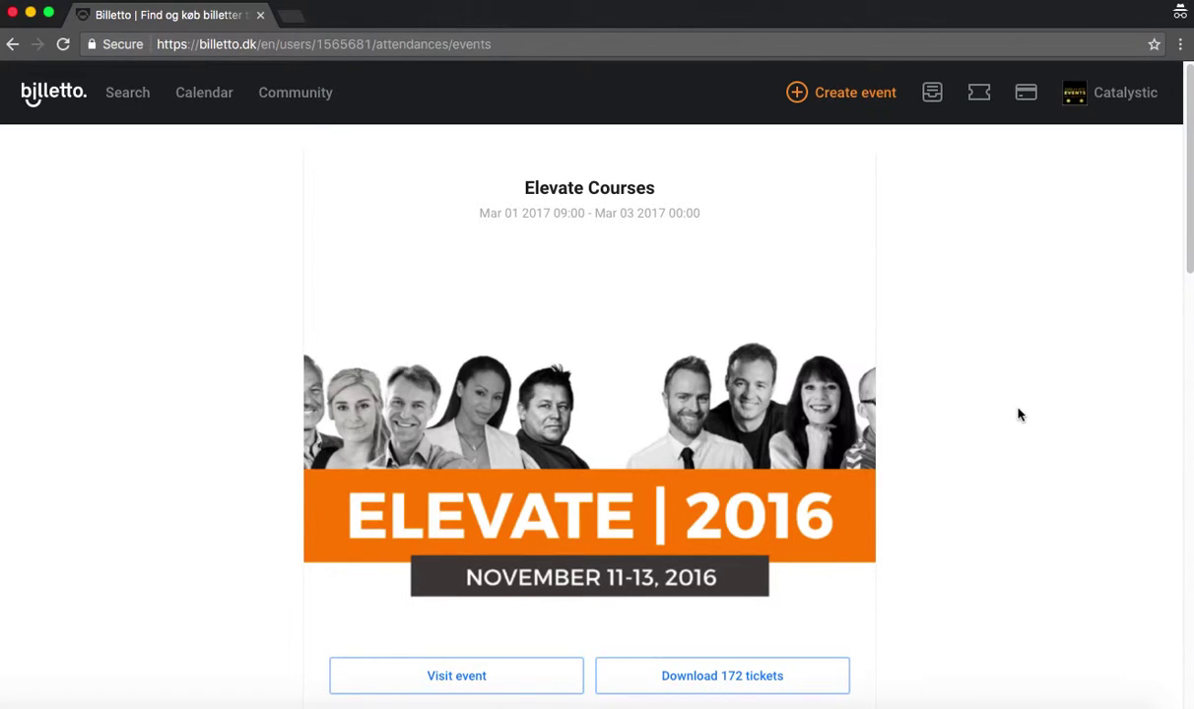
{"action": "scroll", "coordinate": [1019, 415], "scroll_direction": "down", "scroll_amount": 8}
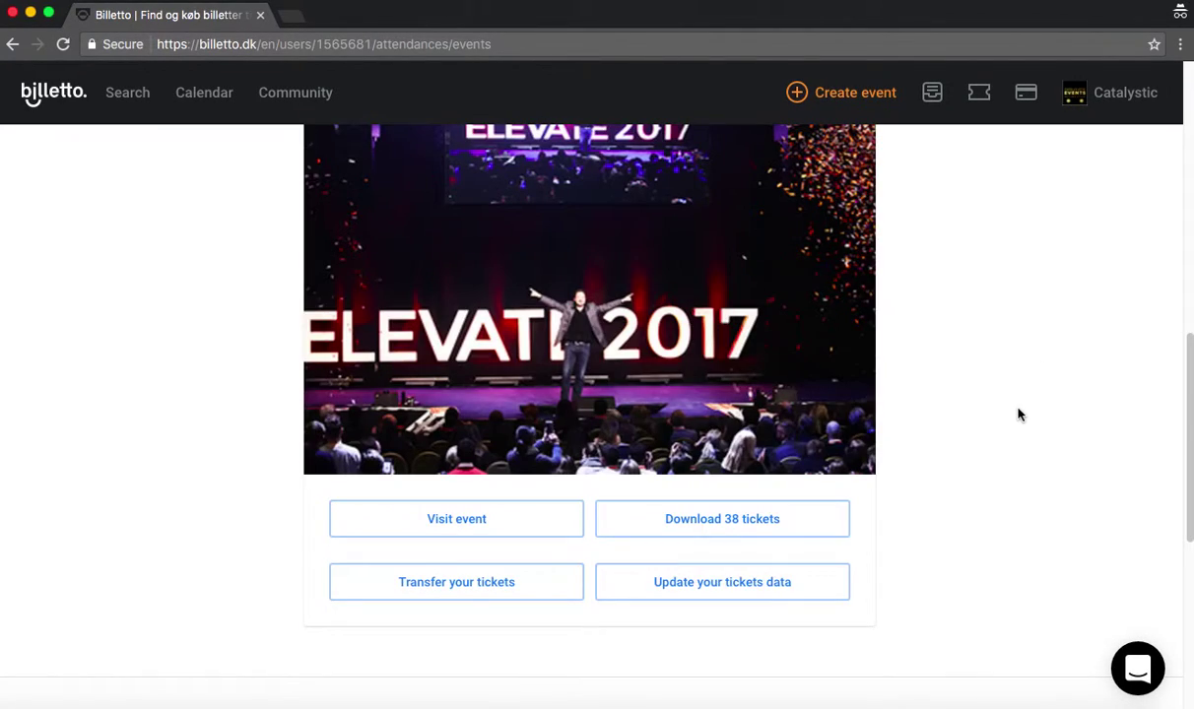
{"action": "scroll", "coordinate": [1019, 415], "scroll_direction": "up", "scroll_amount": 1}
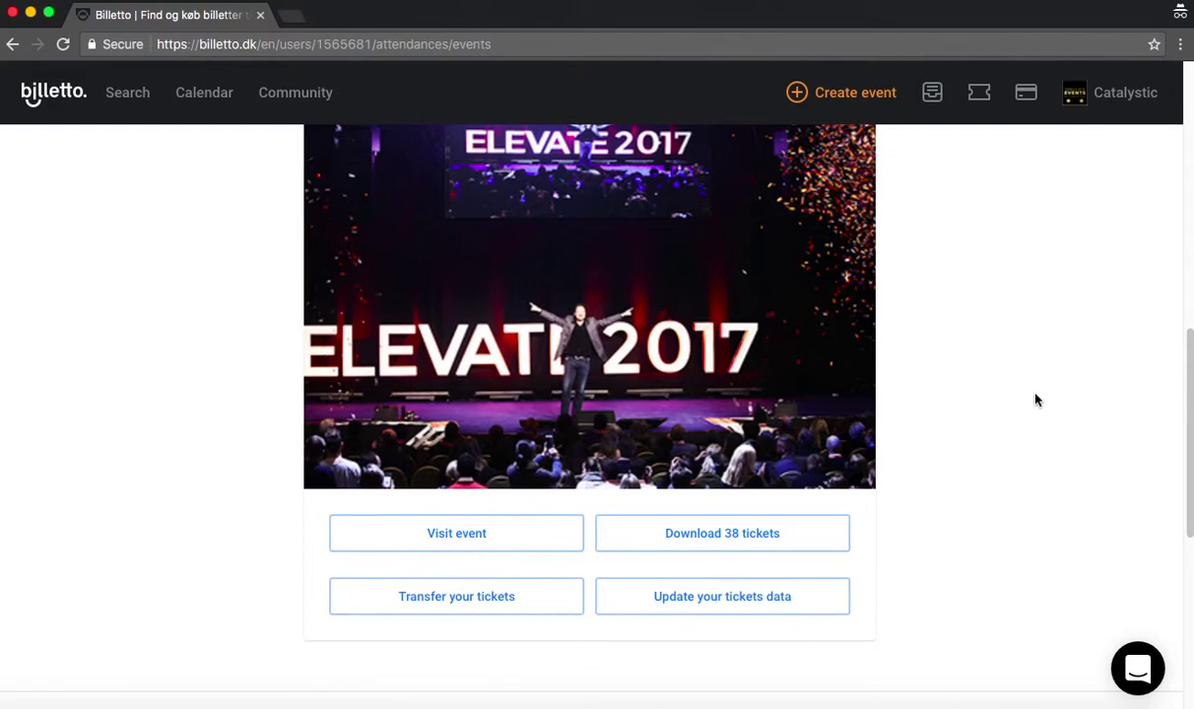
- Start transferring the Elevate 2017 tickets, entering the recipient's name and e-mail address
{"action": "left_click", "coordinate": [446, 605]}
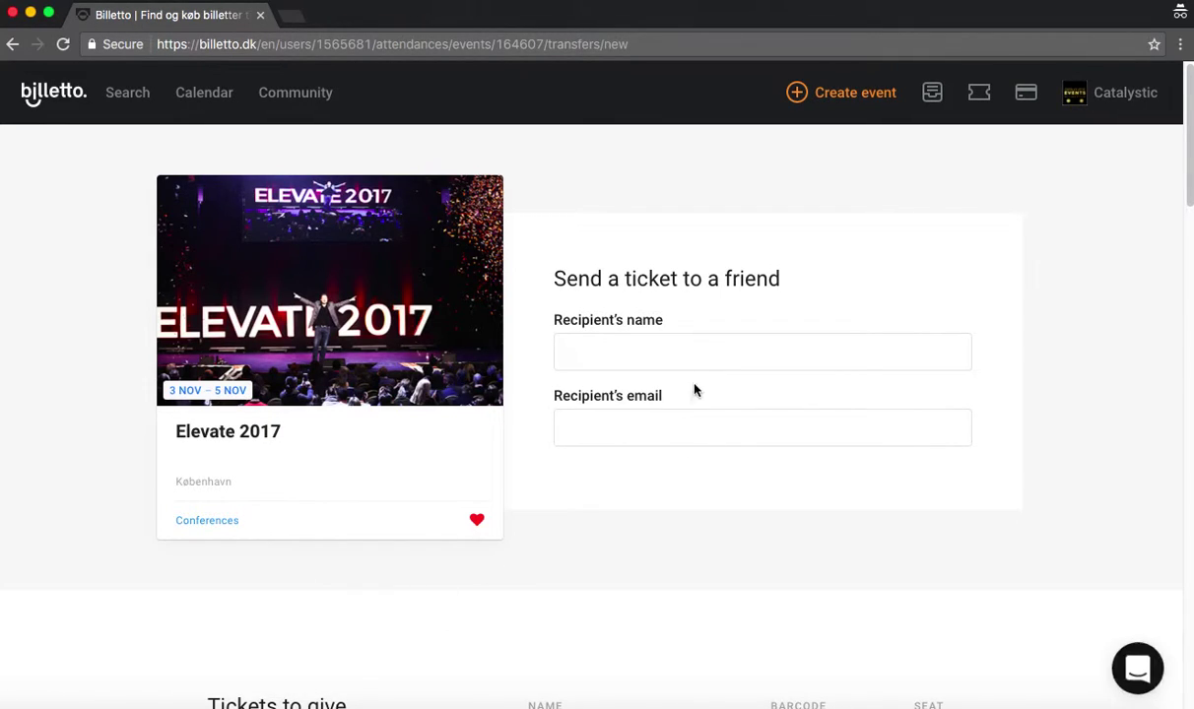
{"action": "left_click", "coordinate": [684, 351]}
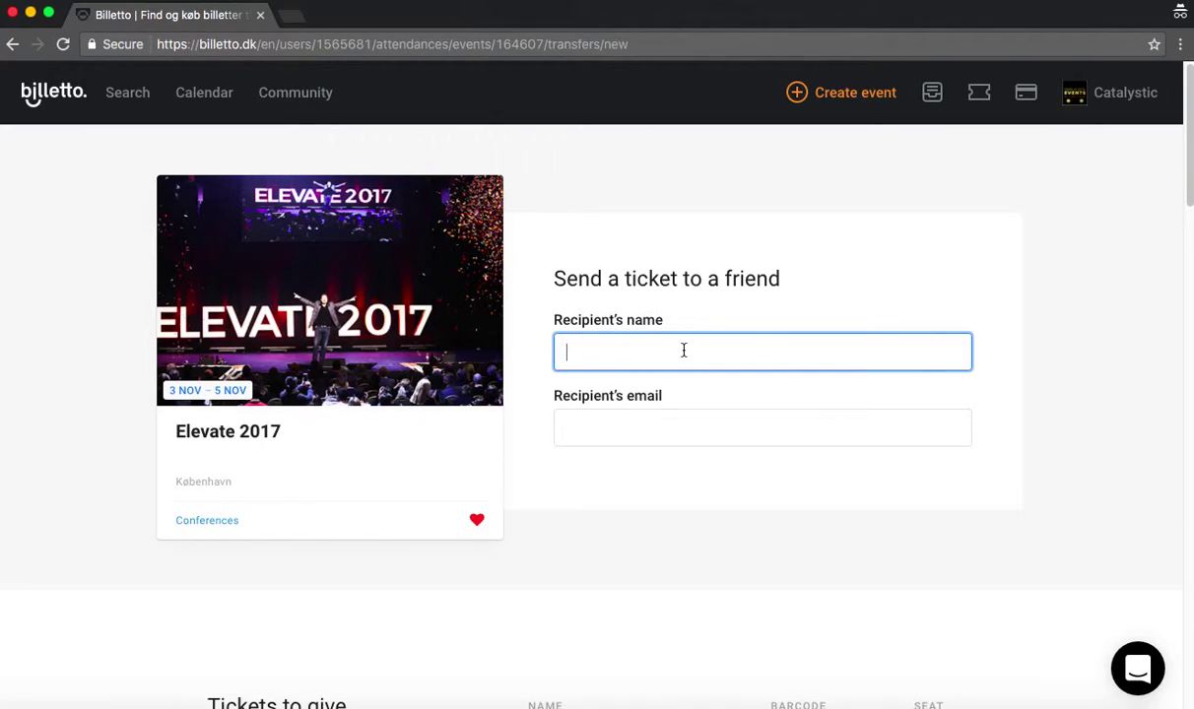
{"action": "type", "text": "First and last name"}
{"action": "key", "text": "Tab"}
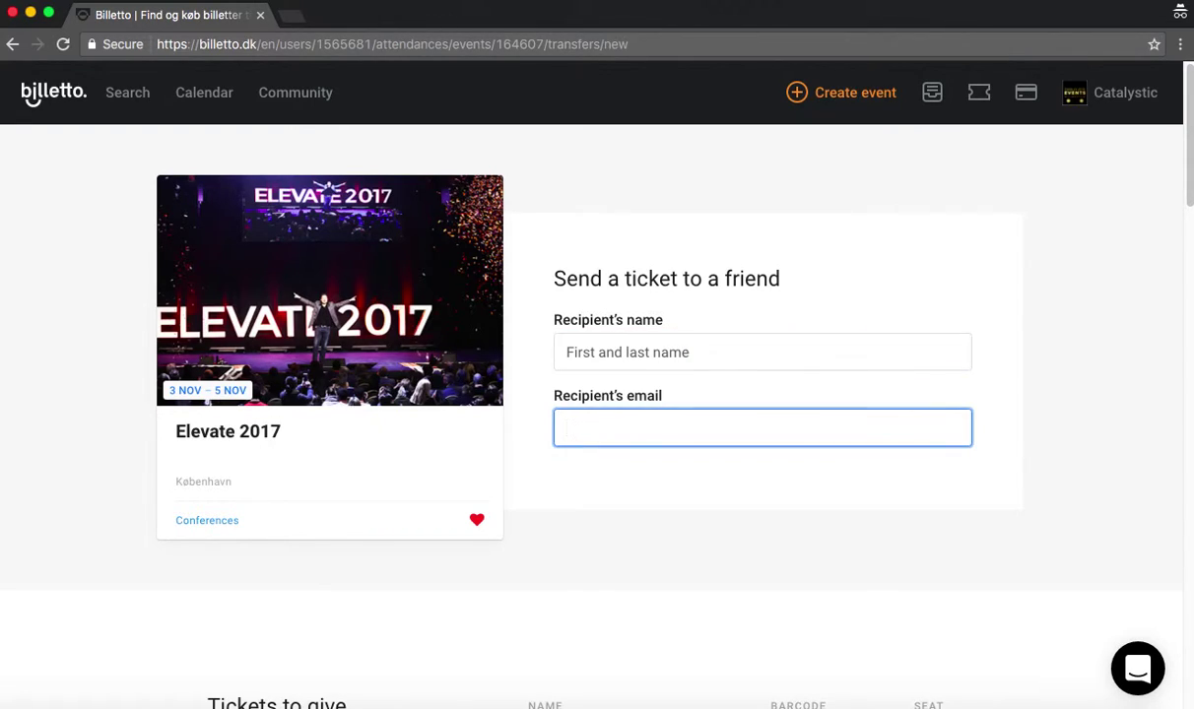
{"action": "type", "text": "email@mail.com"}
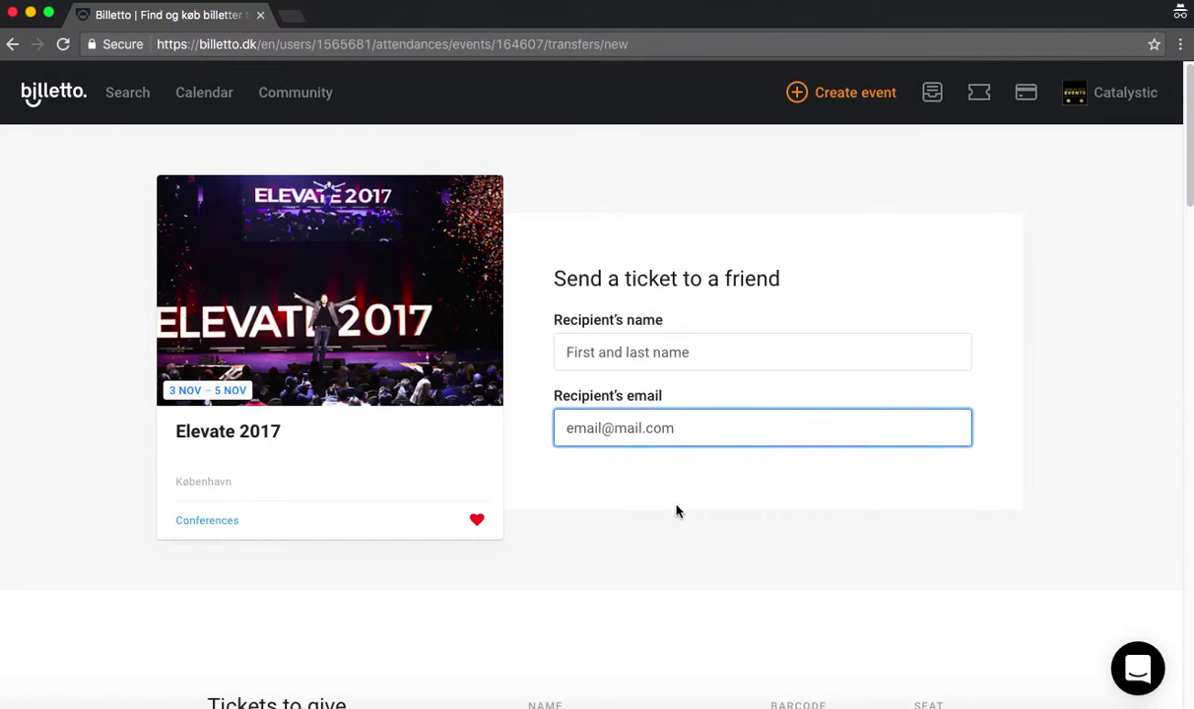
- Select the first Elevate+ Ticket [Early Bird] in the Tickets to give list
{"action": "scroll", "coordinate": [676, 509], "scroll_direction": "down", "scroll_amount": 2}
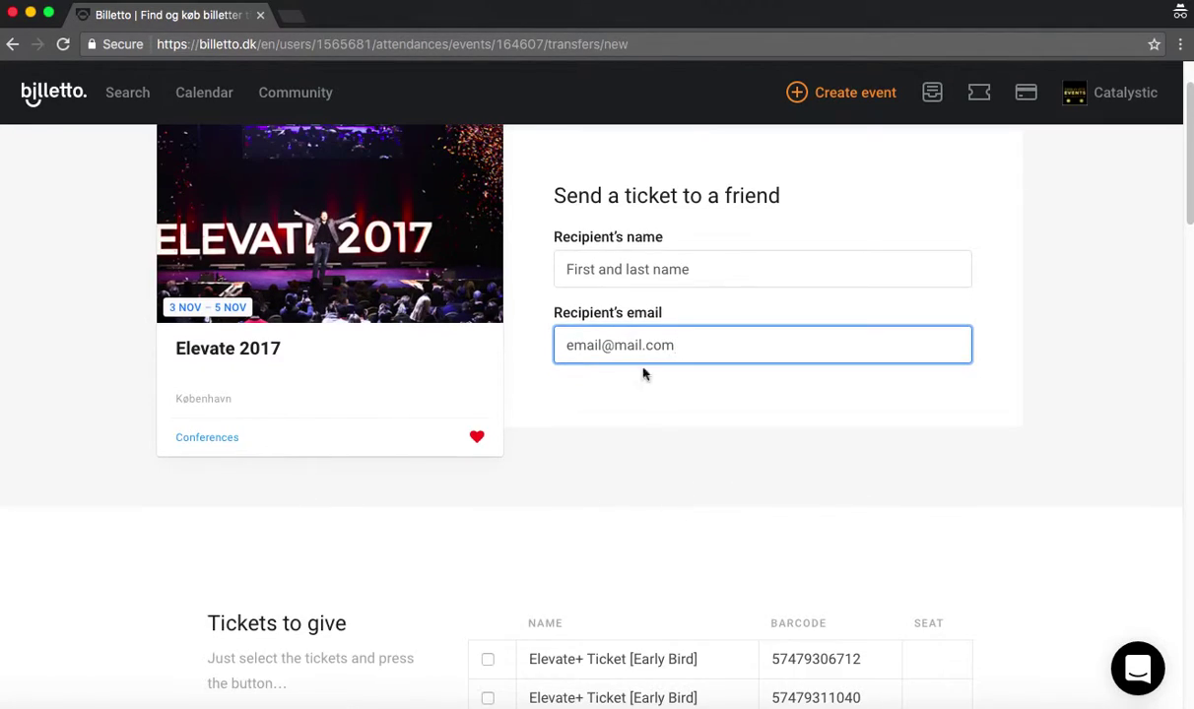
{"action": "scroll", "coordinate": [777, 441], "scroll_direction": "down", "scroll_amount": 5}
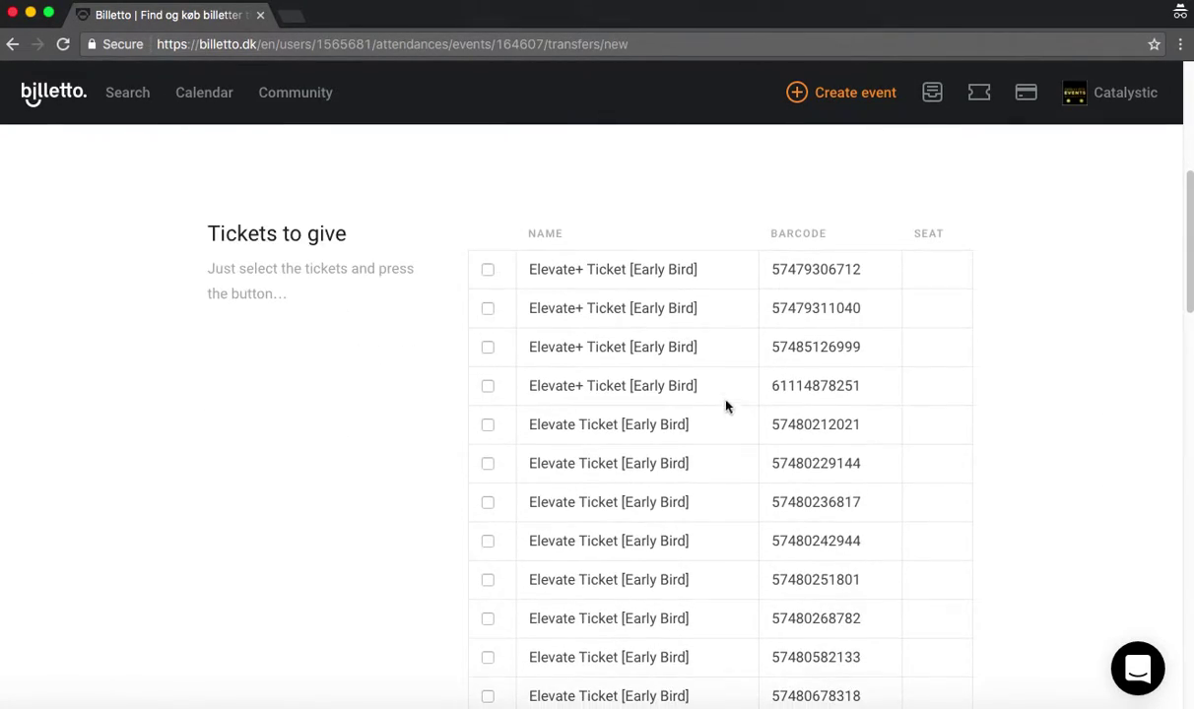
{"action": "scroll", "coordinate": [611, 441], "scroll_direction": "down", "scroll_amount": 3}
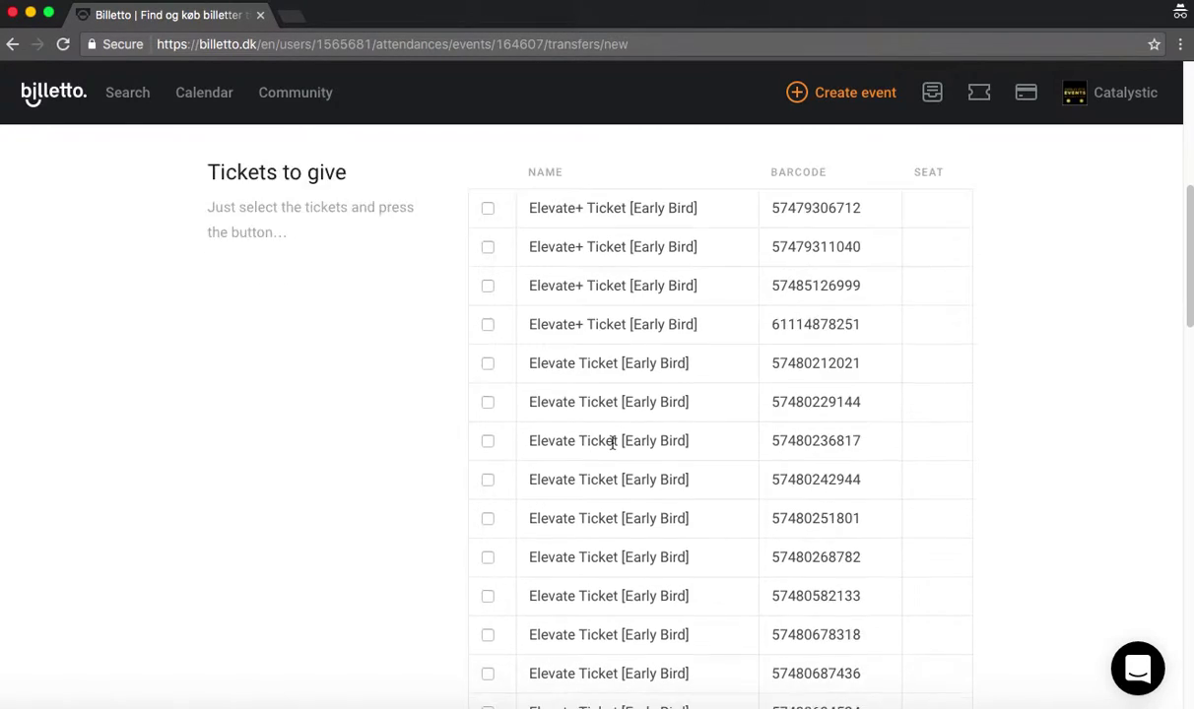
{"action": "scroll", "coordinate": [592, 424], "scroll_direction": "up", "scroll_amount": 3}
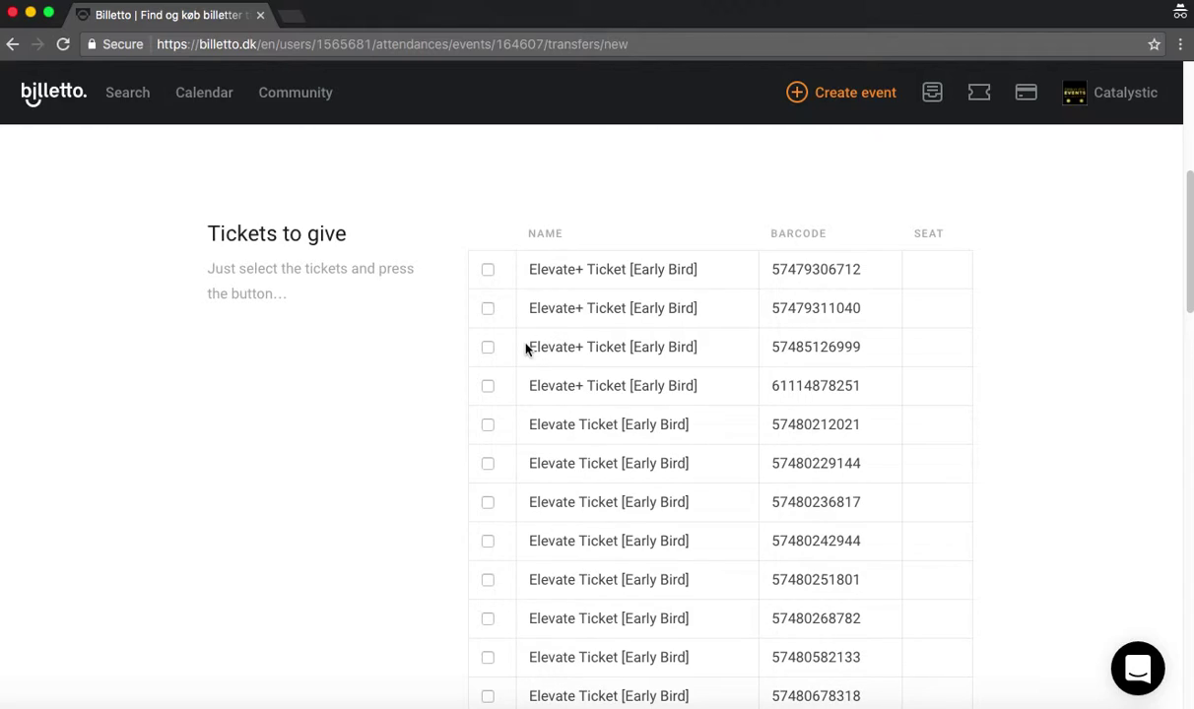
{"action": "left_click", "coordinate": [489, 275]}
{"action": "scroll", "coordinate": [1013, 371], "scroll_direction": "down", "scroll_amount": 15}
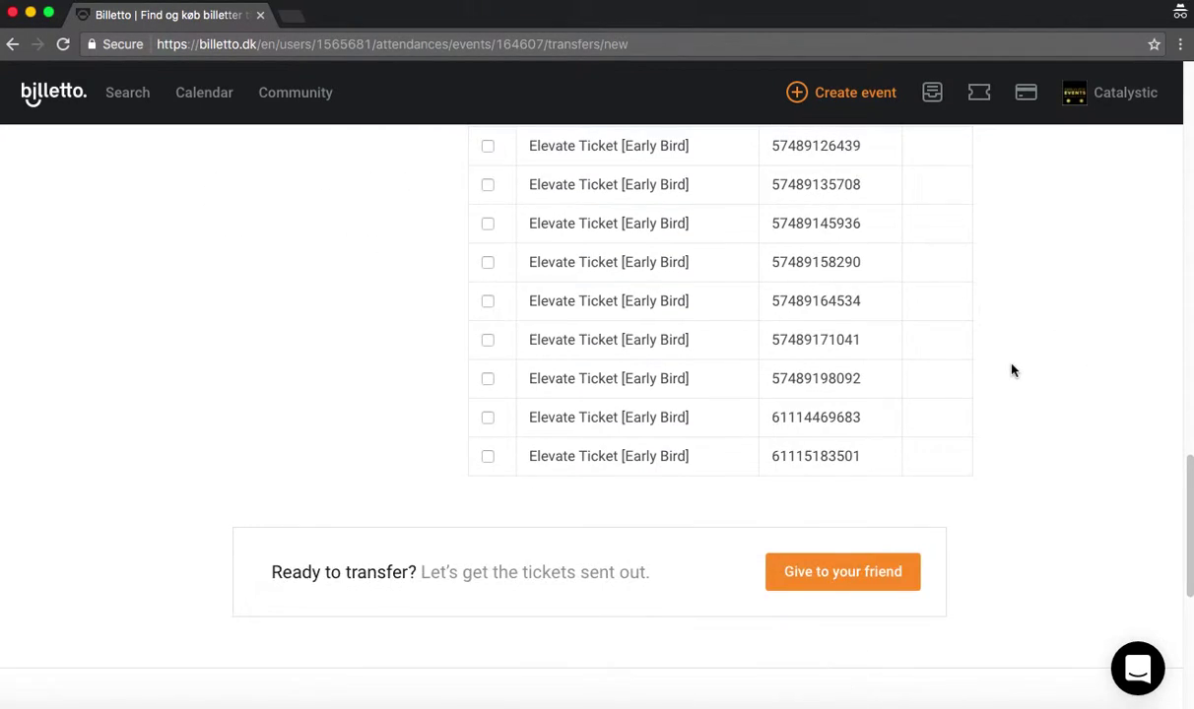
{"action": "scroll", "coordinate": [1013, 370], "scroll_direction": "down", "scroll_amount": 3}
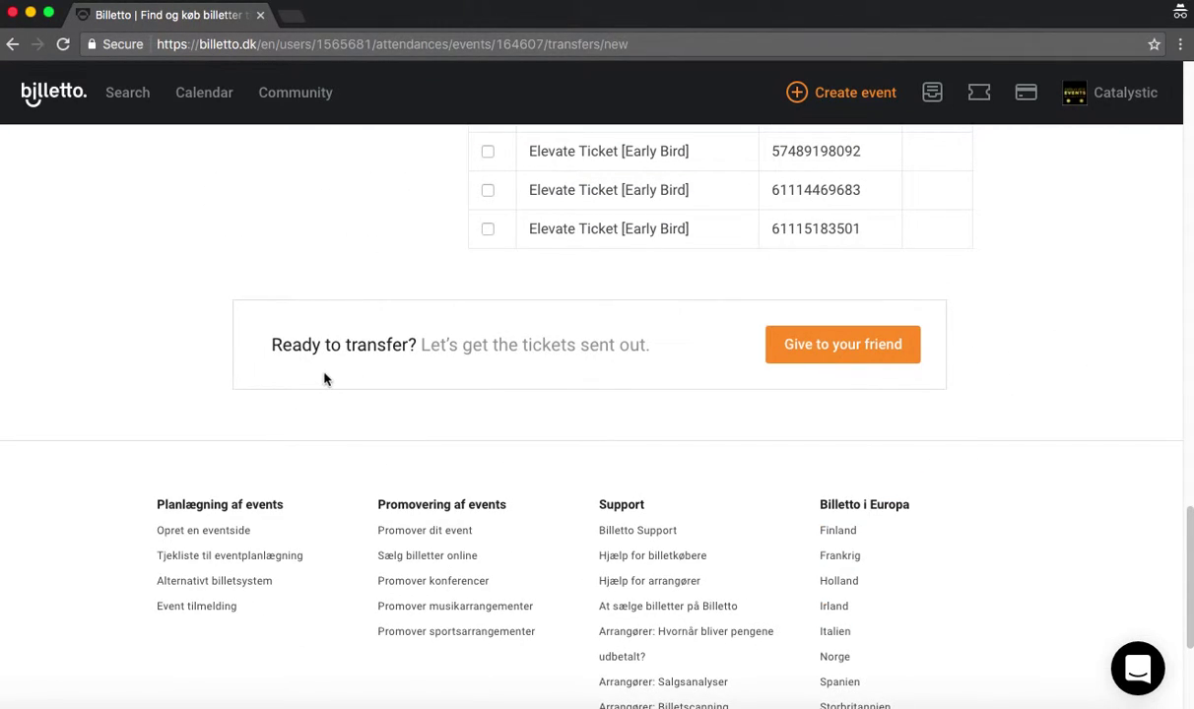